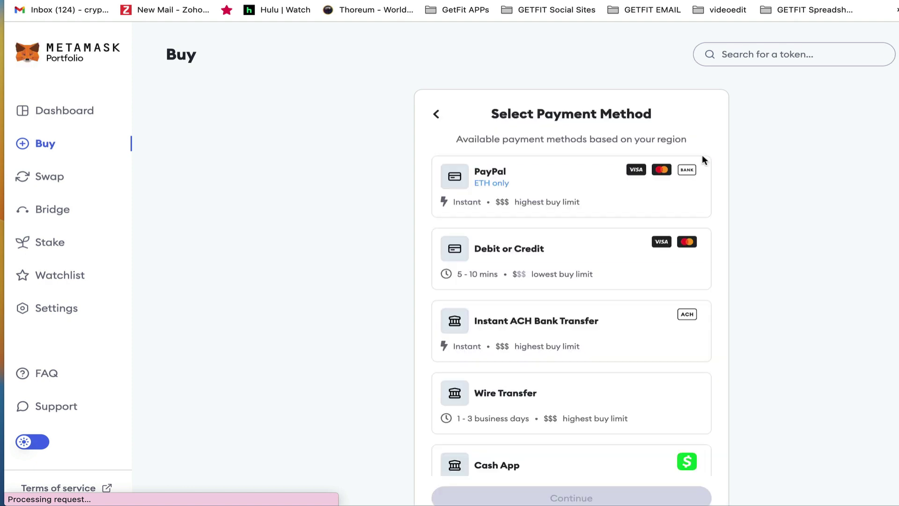
Choose Debit or Credit card as the payment method for the BNB purchase.
click(546, 281)
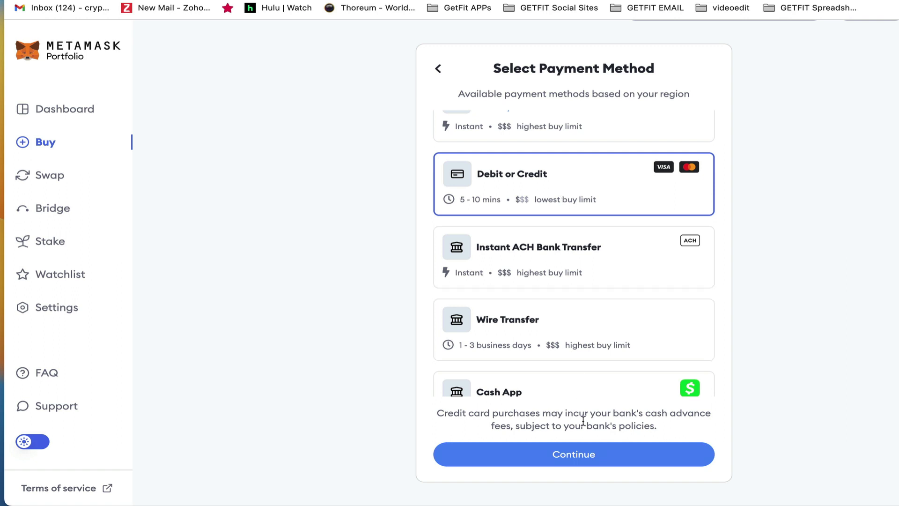
click(587, 458)
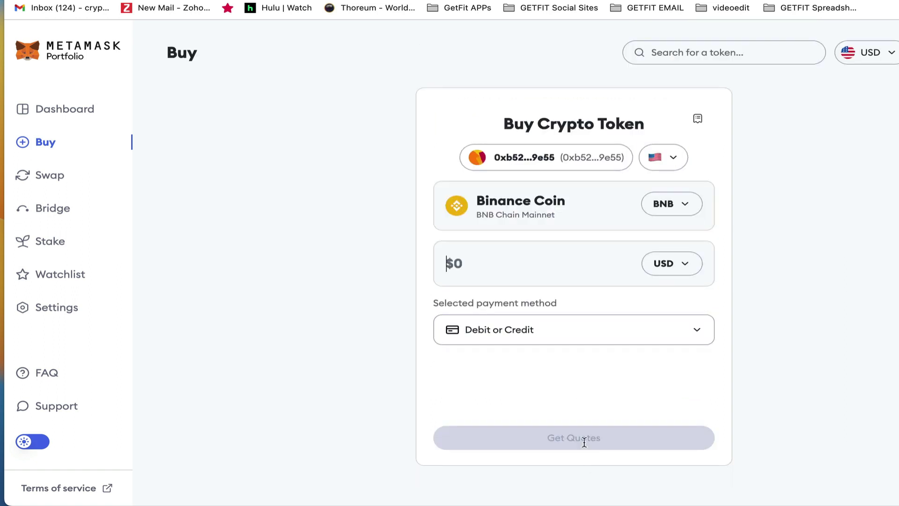
text(1)
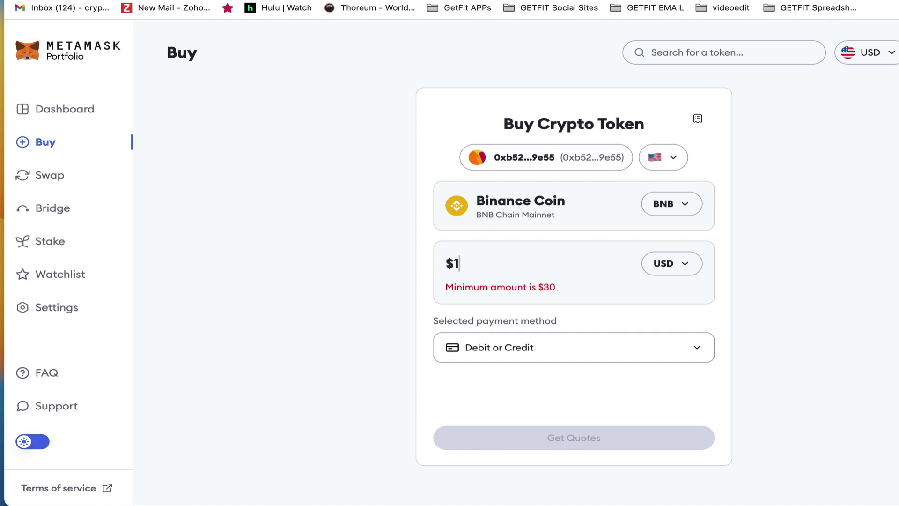
text(50)
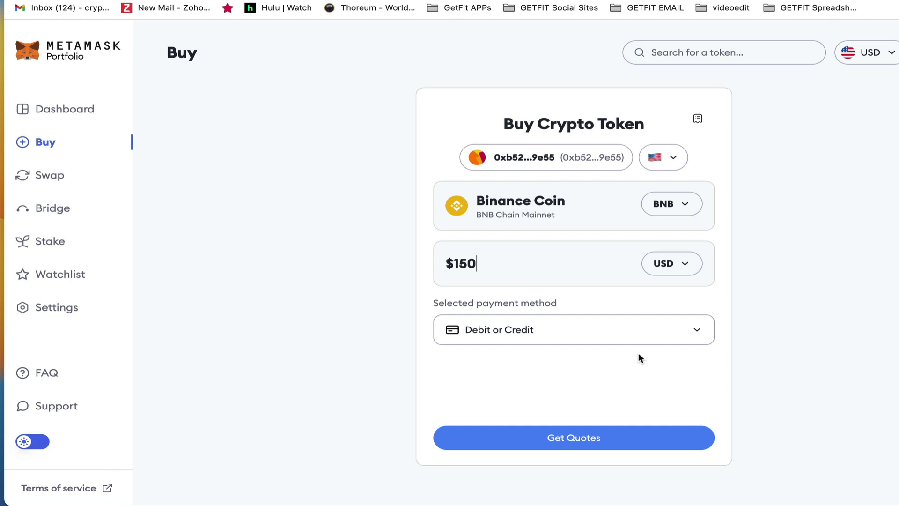
Clear the USD amount field and set the purchase amount to $150.
key(BackSpace)
key(BackSpace)
key(BackSpace)
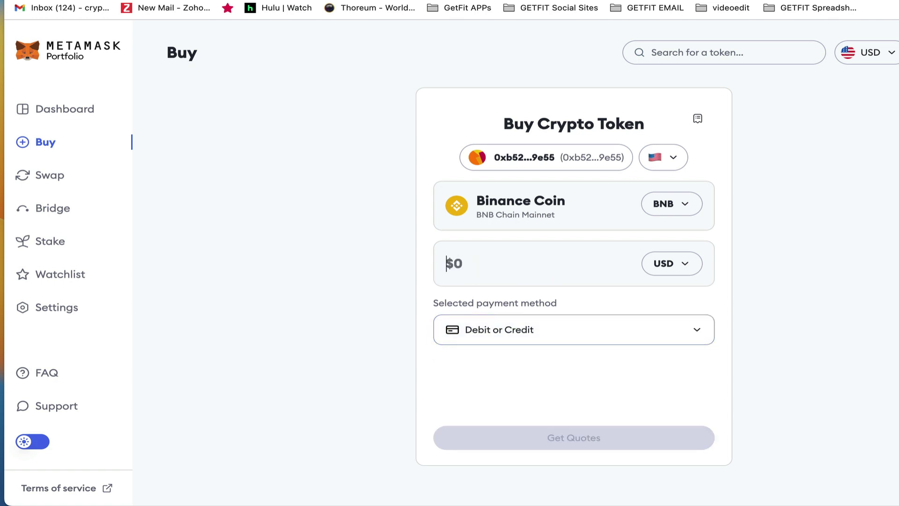
text(550)
key(BackSpace)
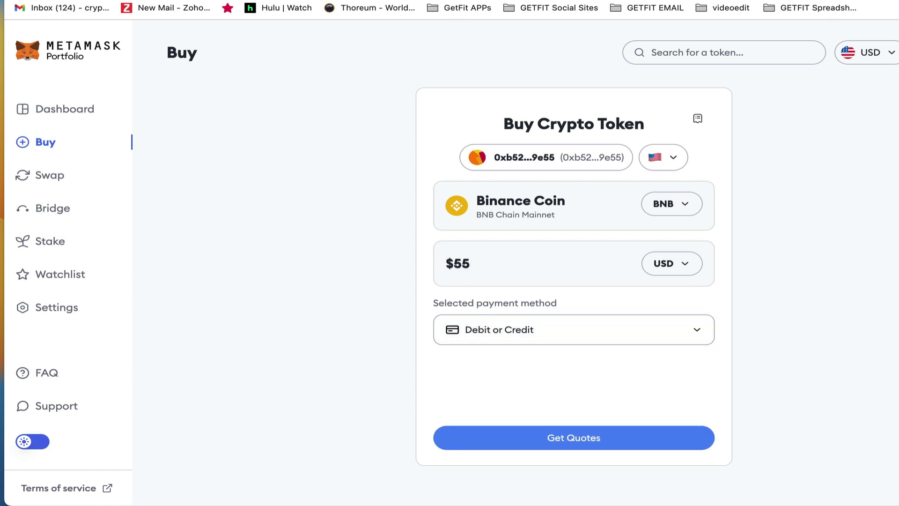
key(BackSpace)
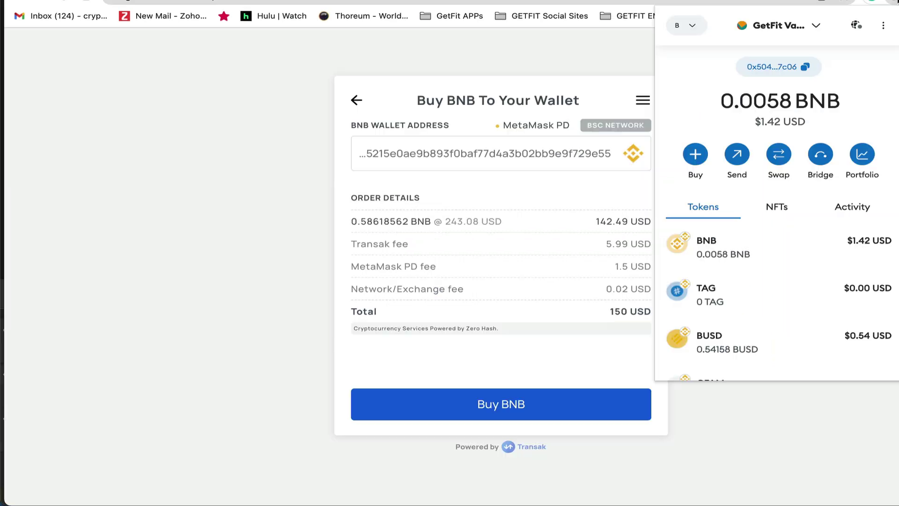
Switch MetaMask to the other account (0.005 BNB) and dismiss the wallet popup.
click(798, 26)
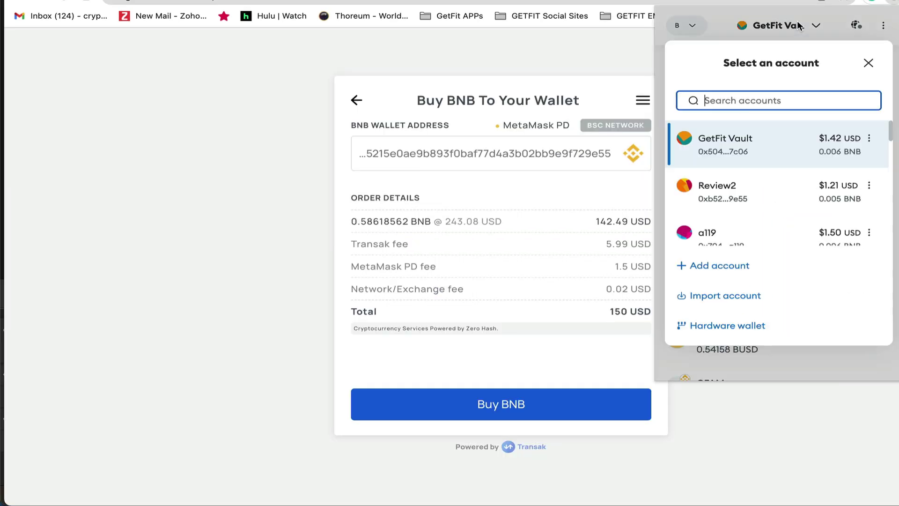
click(781, 193)
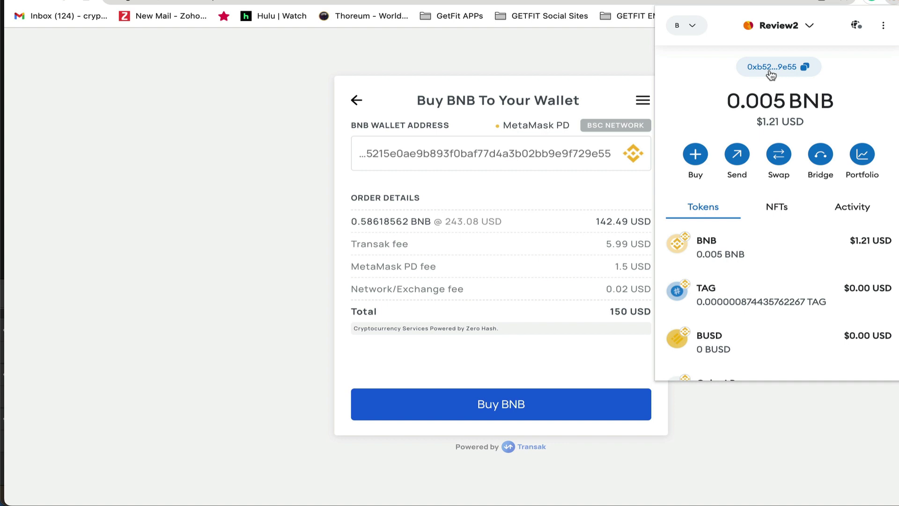
click(523, 188)
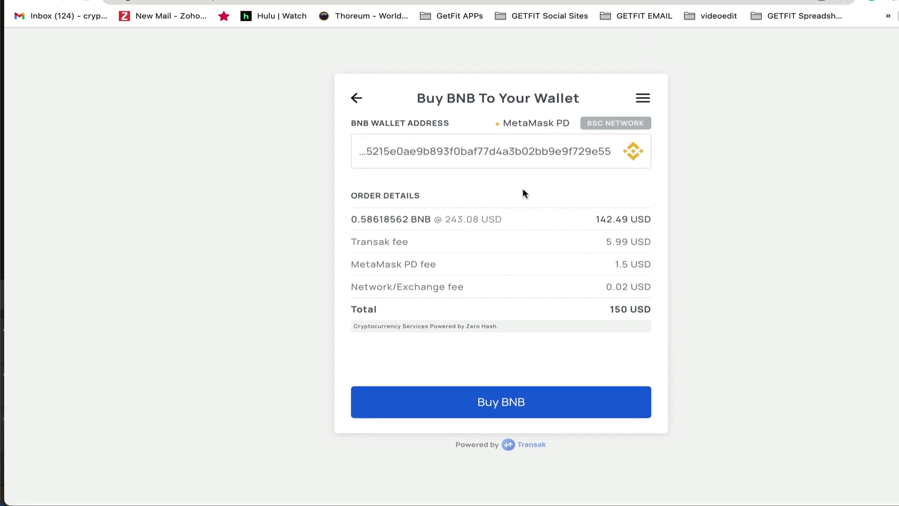
Buy BNB, verify the emailed code and accept Transak's Terms of Use.
click(518, 405)
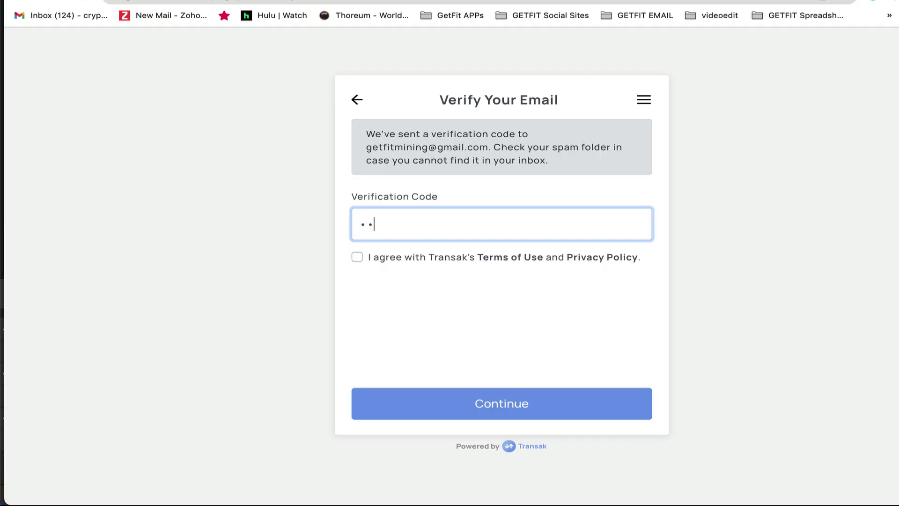
click(357, 256)
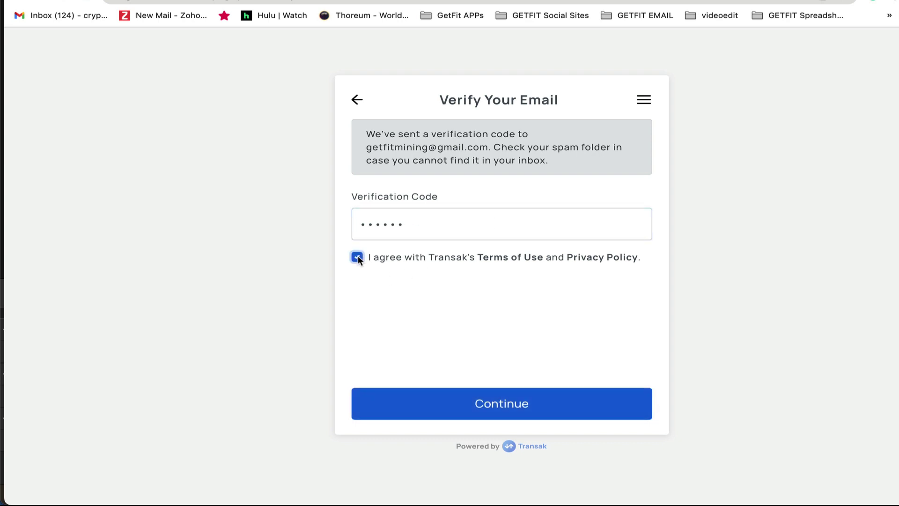
click(457, 407)
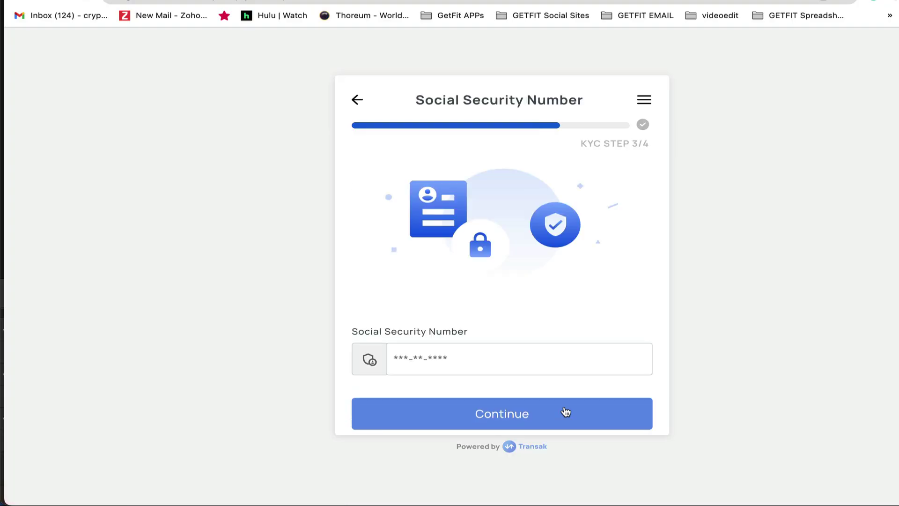
Submit the Social Security Number and allow the site to use the camera.
click(542, 358)
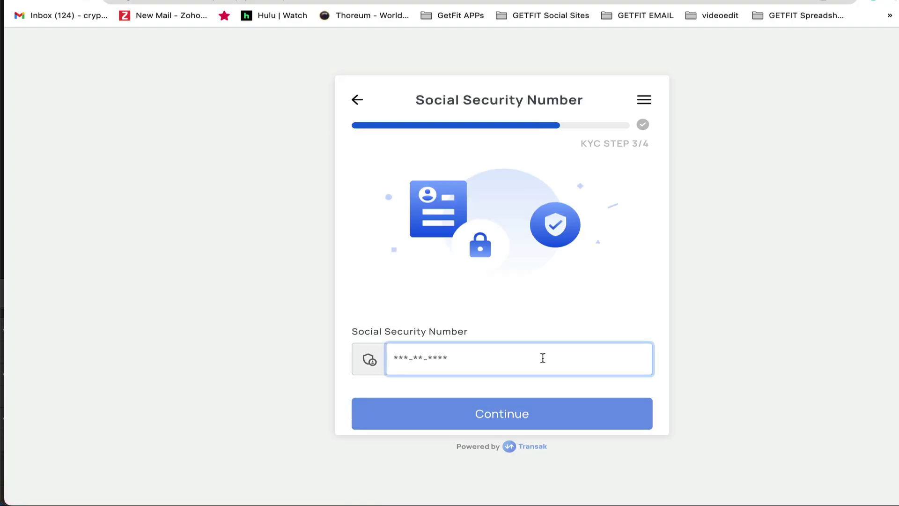
click(556, 417)
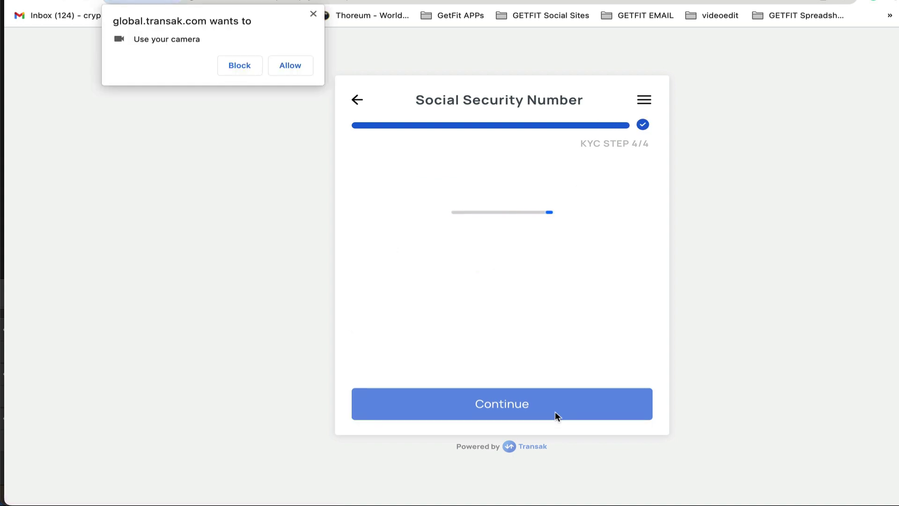
click(288, 71)
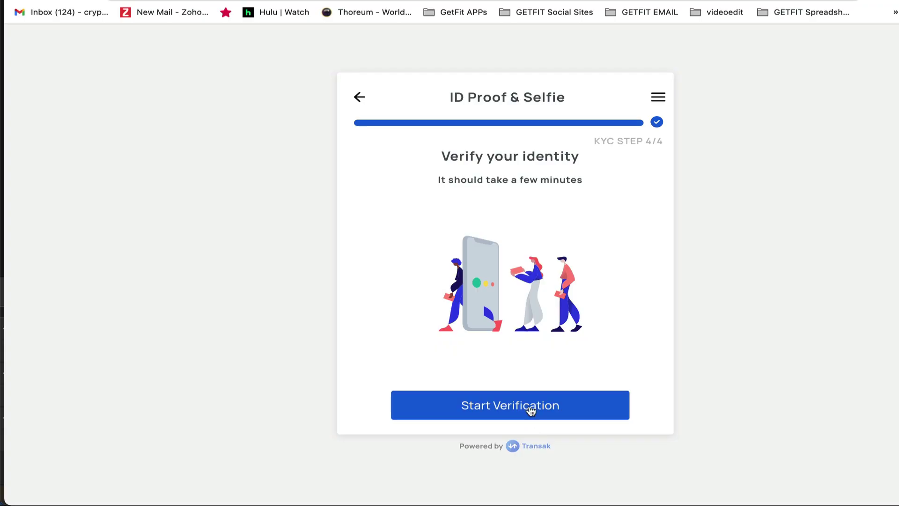
Start identity verification and accept Onfido's facial scan policy.
click(529, 407)
scroll(533, 247, down, 1)
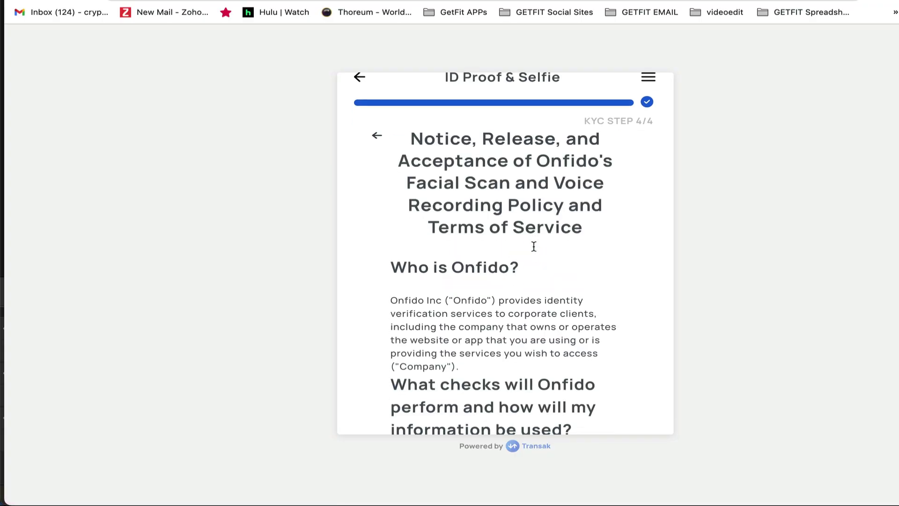
scroll(533, 247, down, 4)
scroll(533, 247, down, 3)
scroll(533, 246, down, 5)
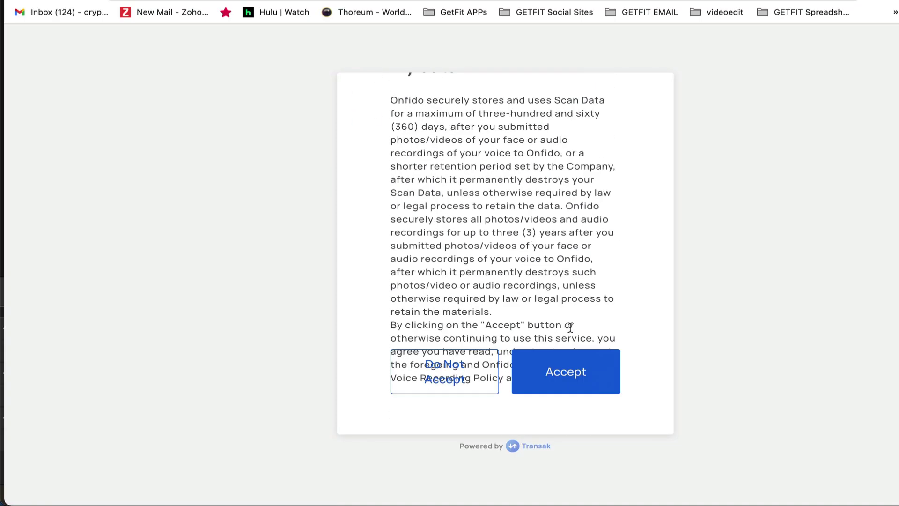
click(569, 383)
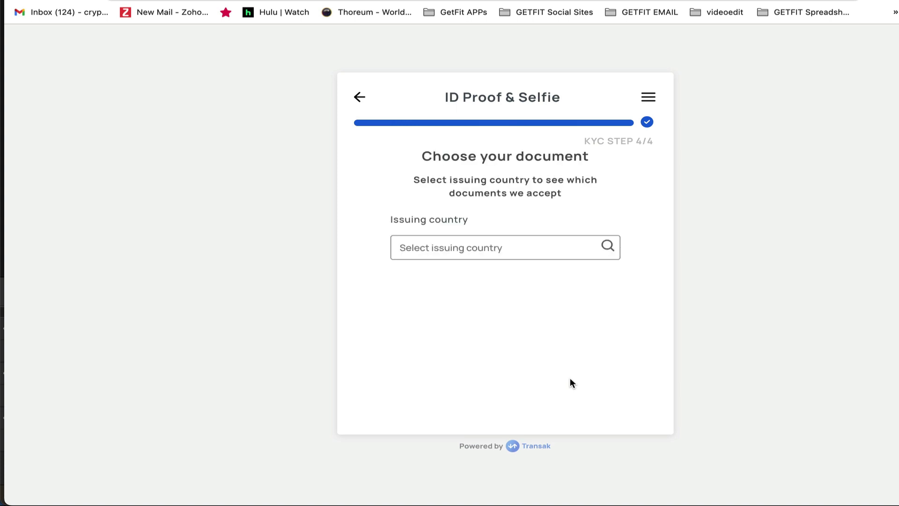
click(555, 252)
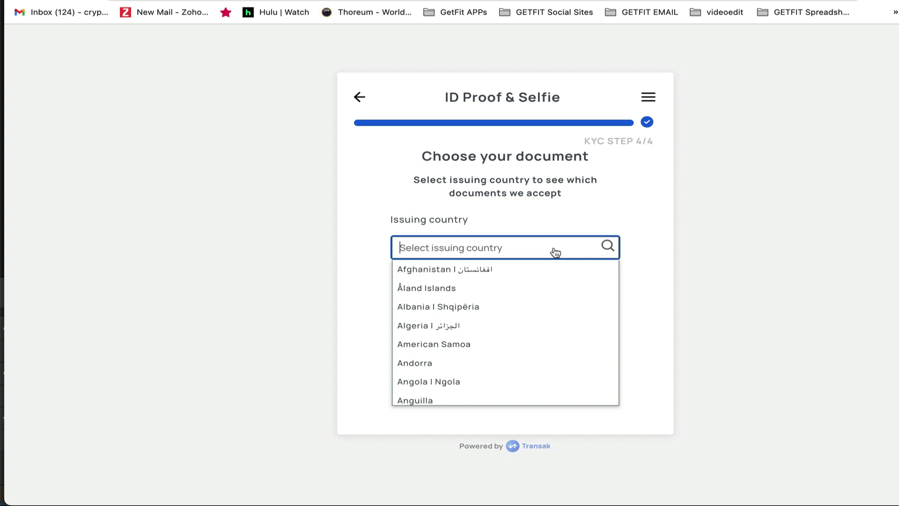
text(uni)
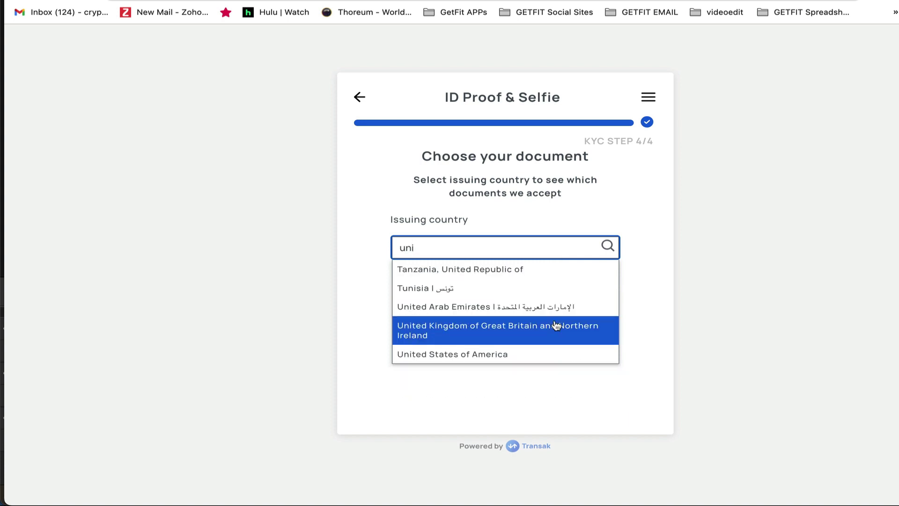
Set United States of America as issuing country with a driver's license, uploading a photo.
click(549, 354)
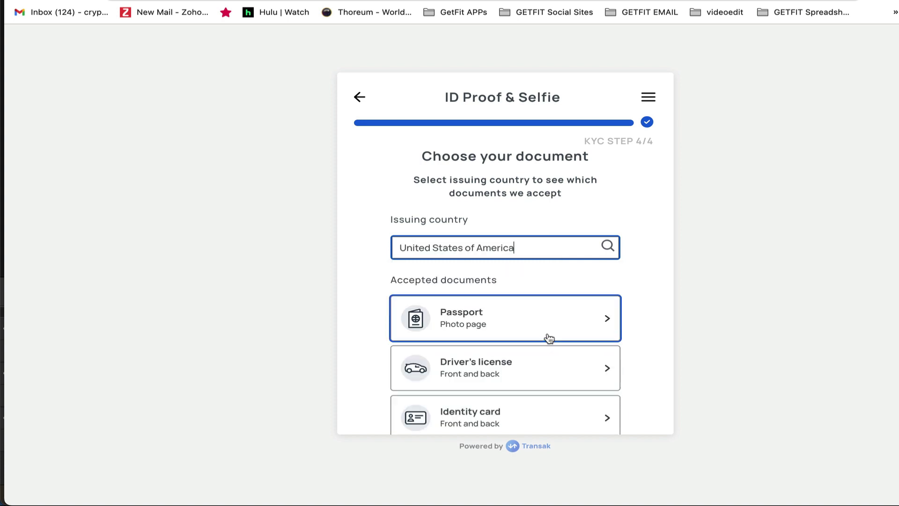
click(550, 363)
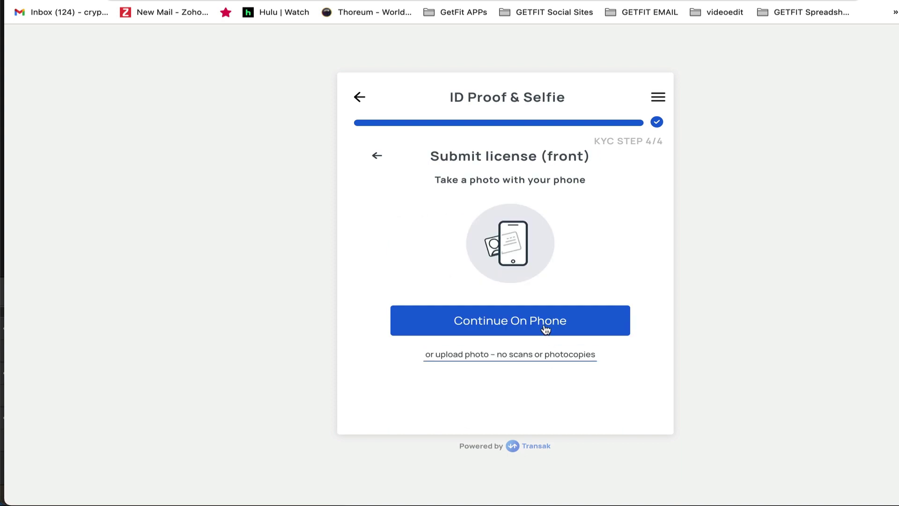
click(546, 356)
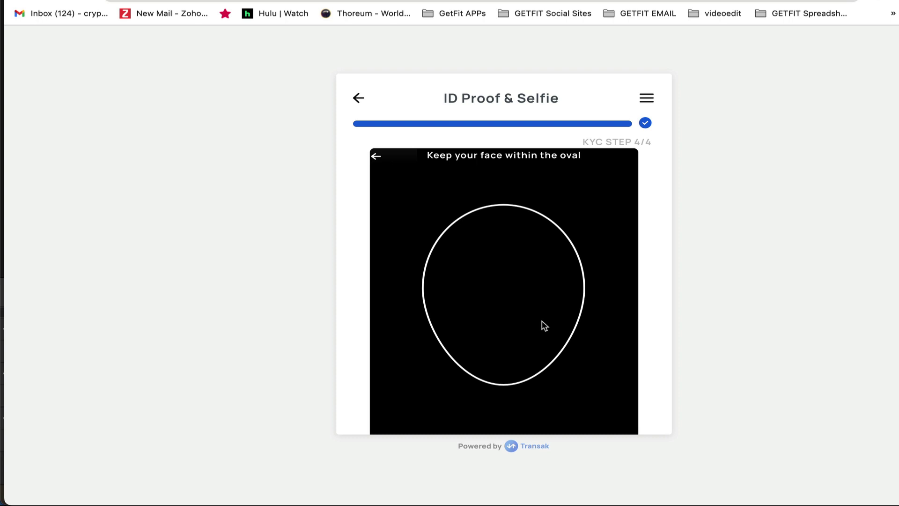
Submit the selfie so the profile shows verified at KYC Level 2.
click(464, 330)
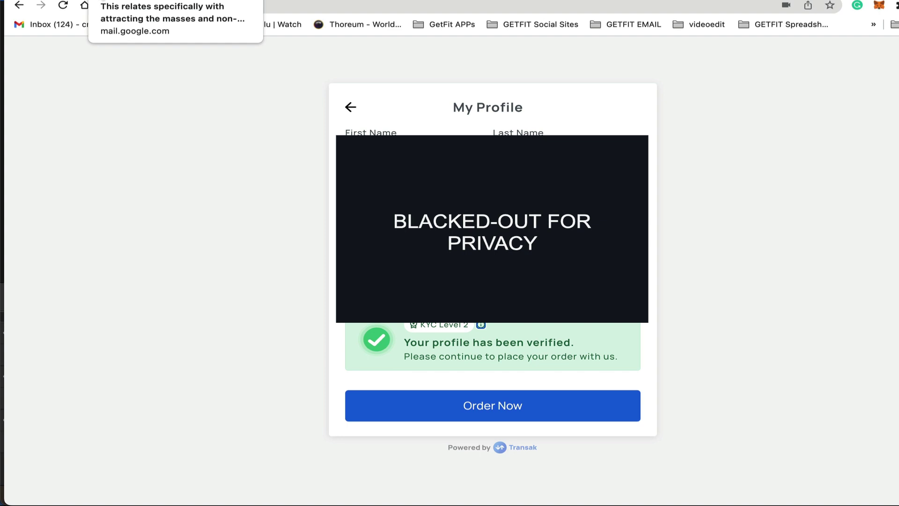
Place the order, confirm the billing address and accept Transak's Terms of Service.
click(480, 407)
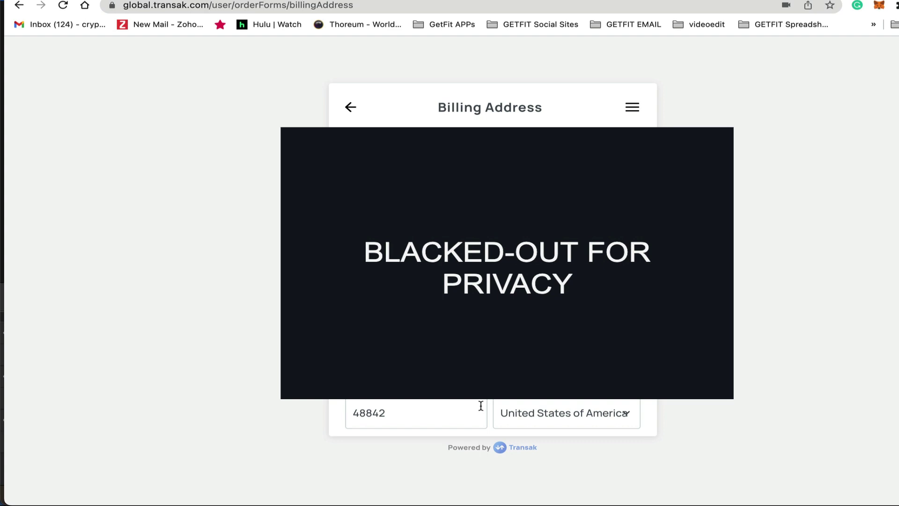
scroll(481, 405, down, 3)
click(482, 410)
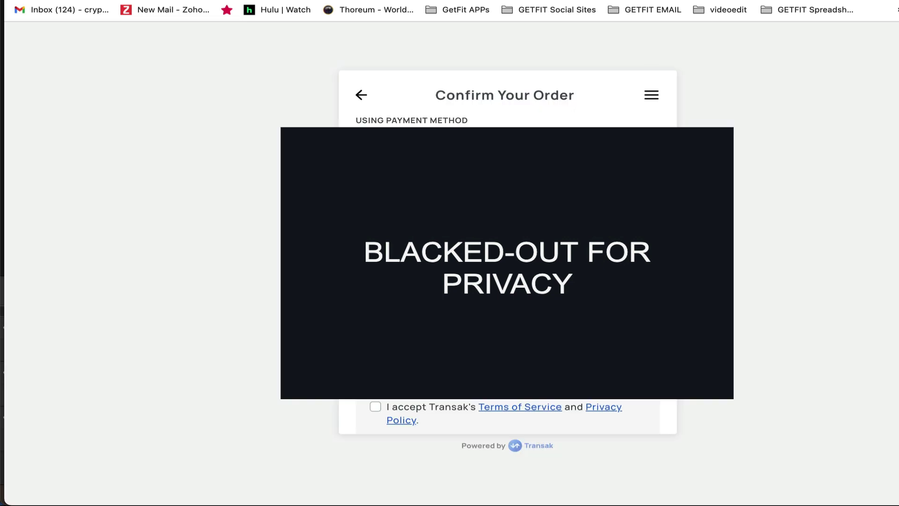
click(376, 407)
scroll(380, 407, down, 3)
click(380, 411)
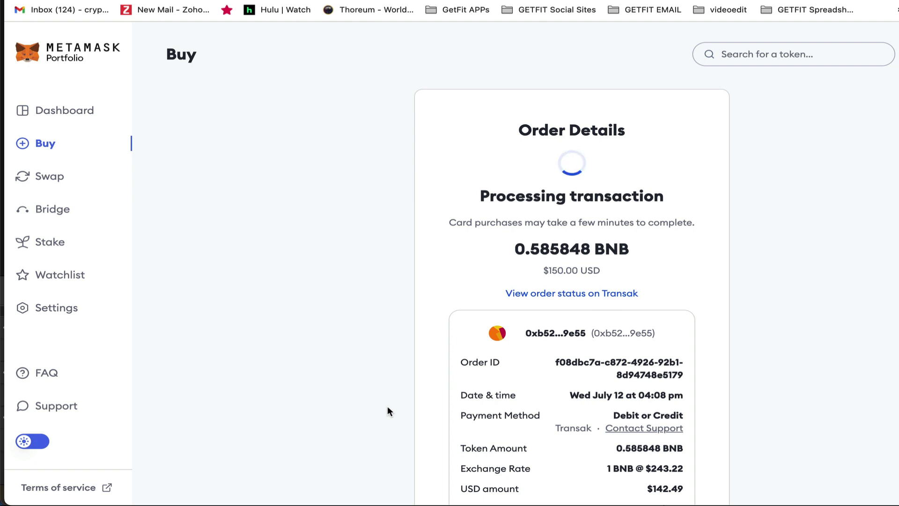
scroll(387, 411, down, 5)
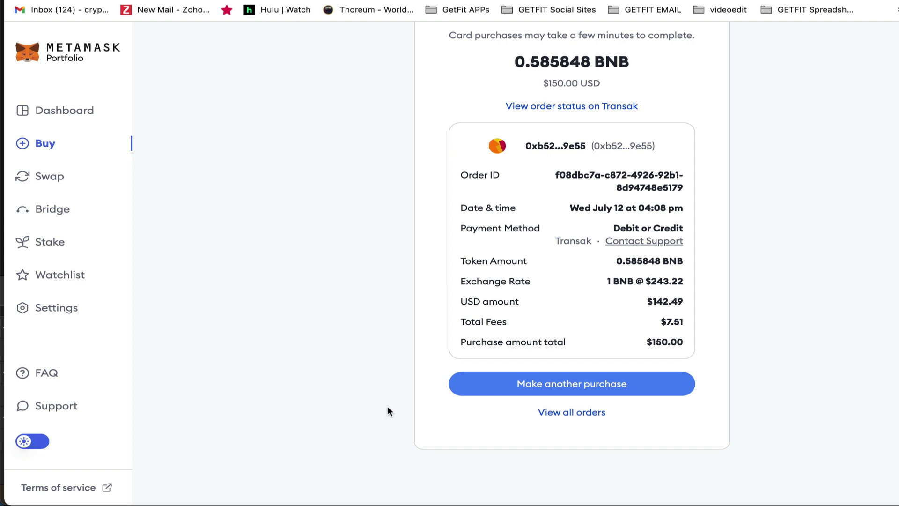
scroll(386, 405, up, 5)
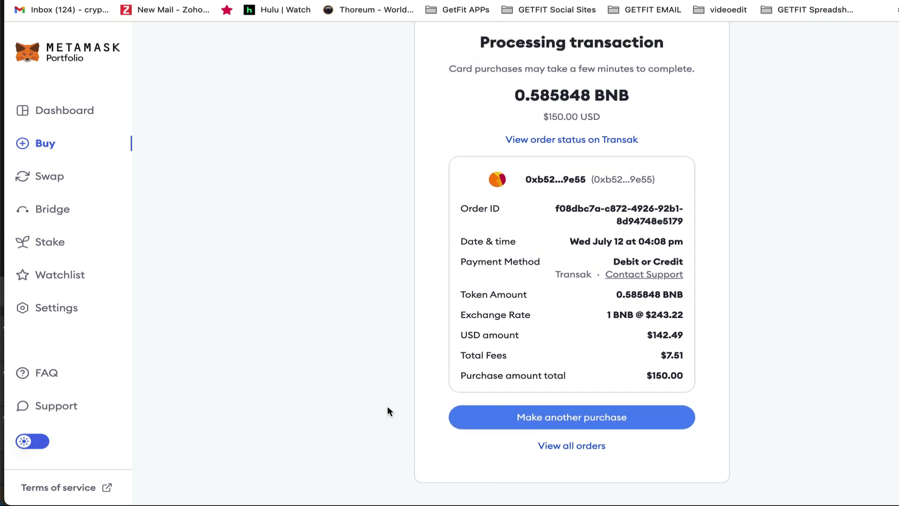